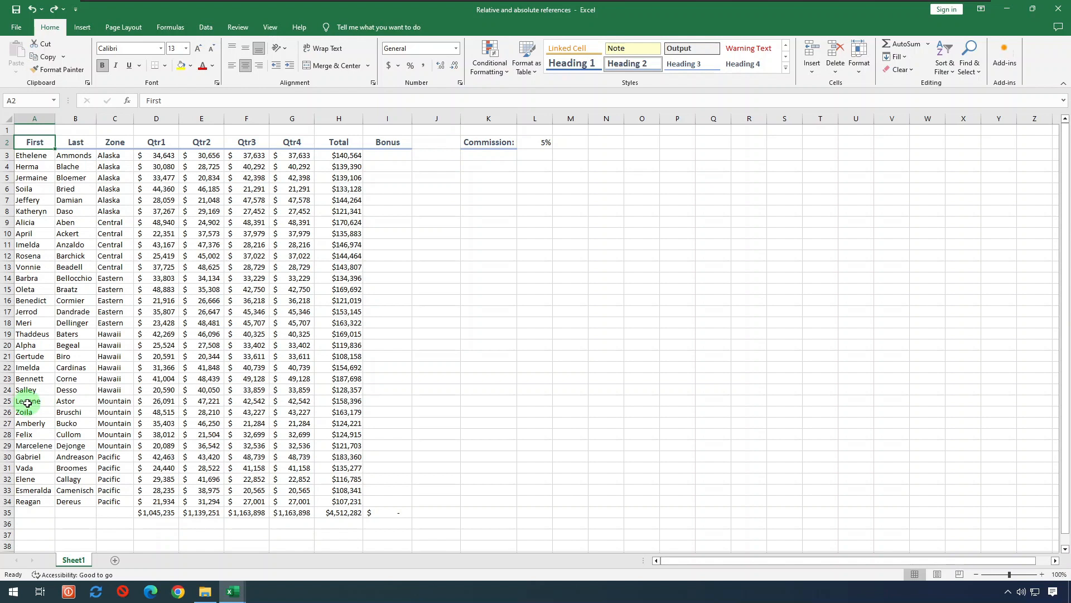
Insert blank cells across A25:I25, shifting the existing cells down.
drag(28, 403, 391, 398)
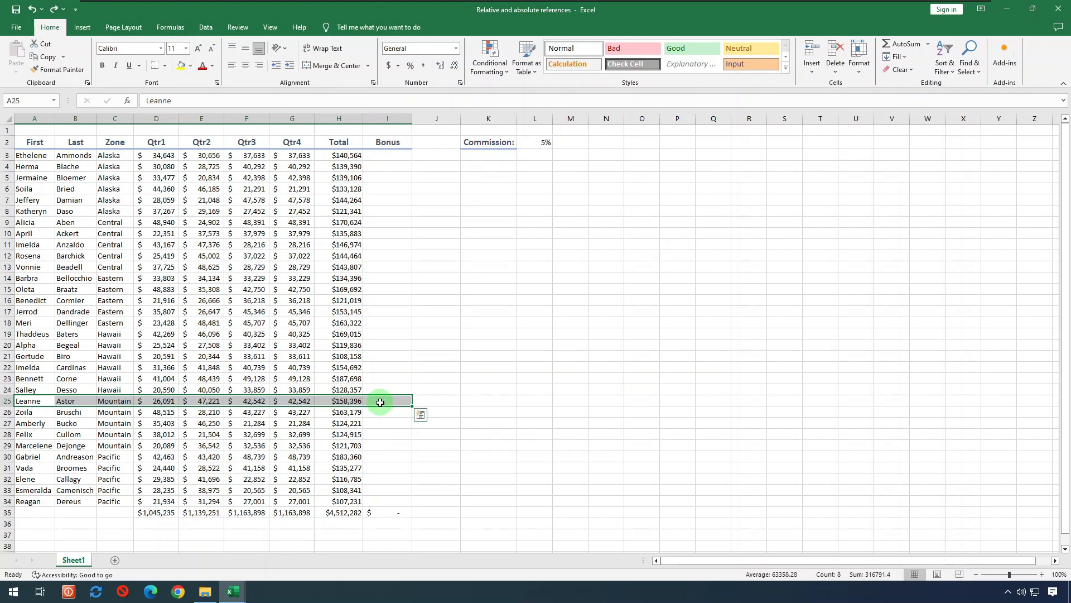
right_click(380, 402)
click(453, 229)
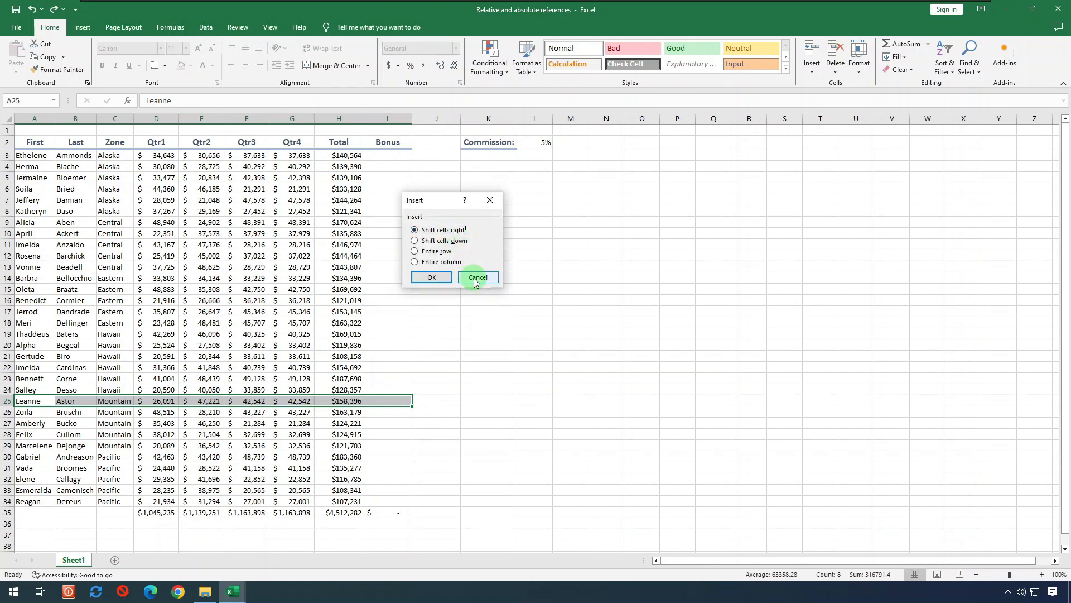
click(475, 280)
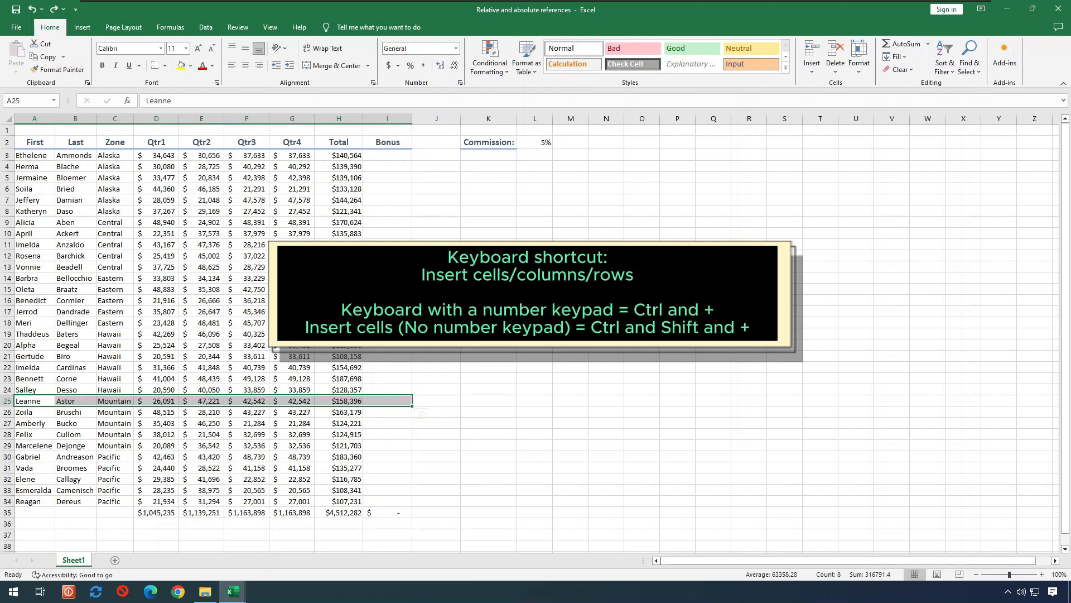
key(ctrl+shift+plus)
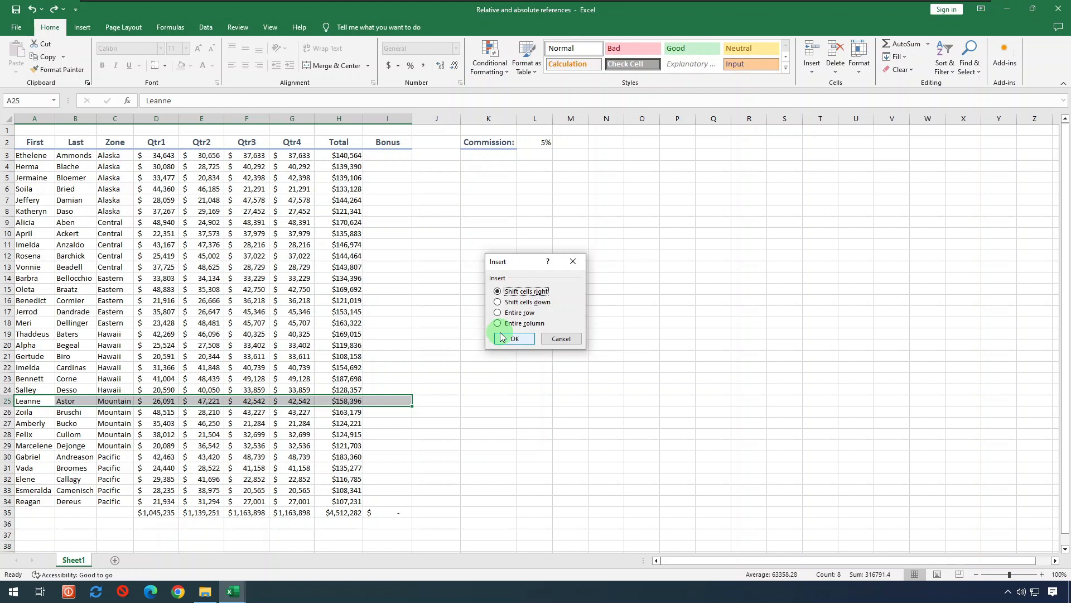
click(519, 306)
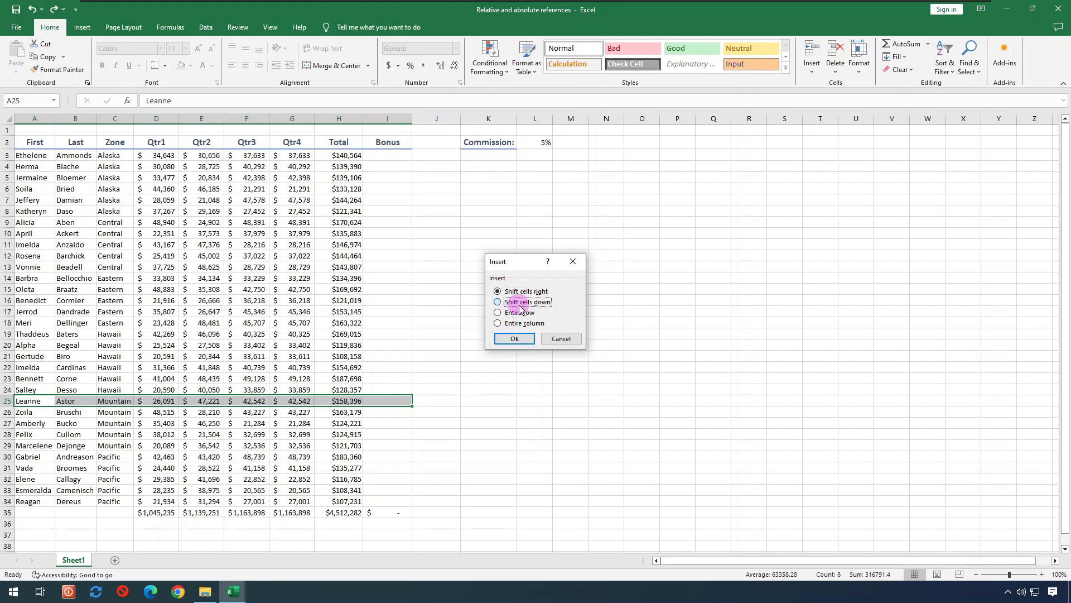
click(509, 340)
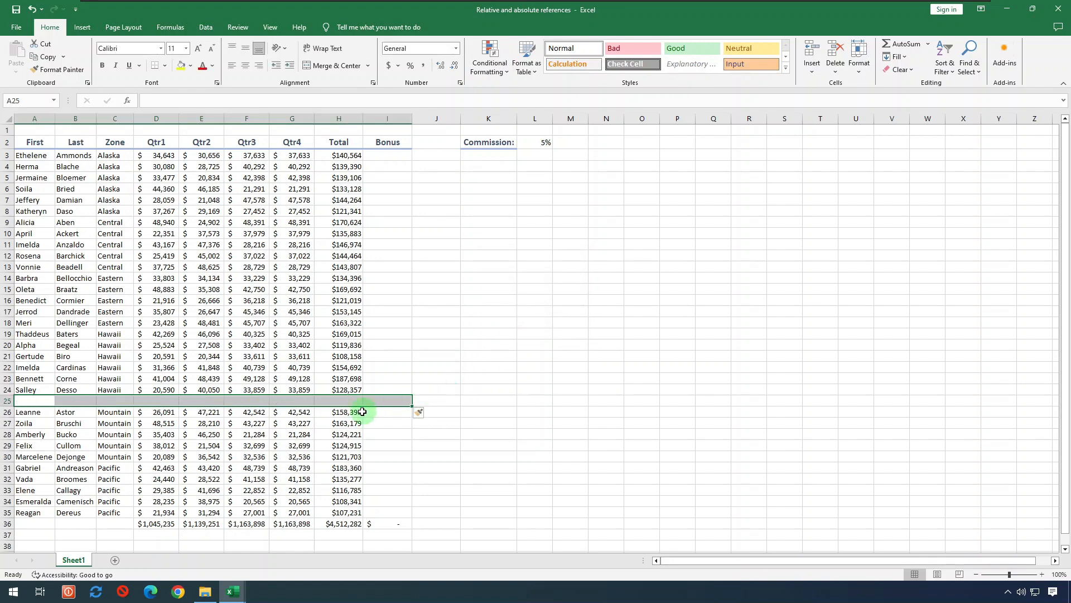
Fill in the new record in A25:C25 with a first name, a last name and the zone Hawaii.
click(35, 402)
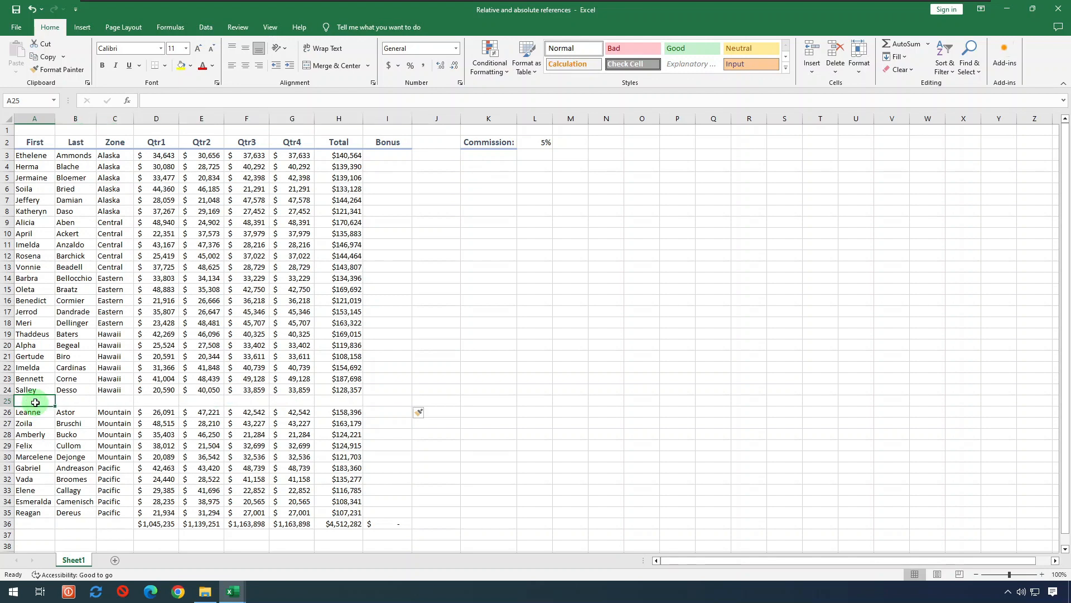
text(John)
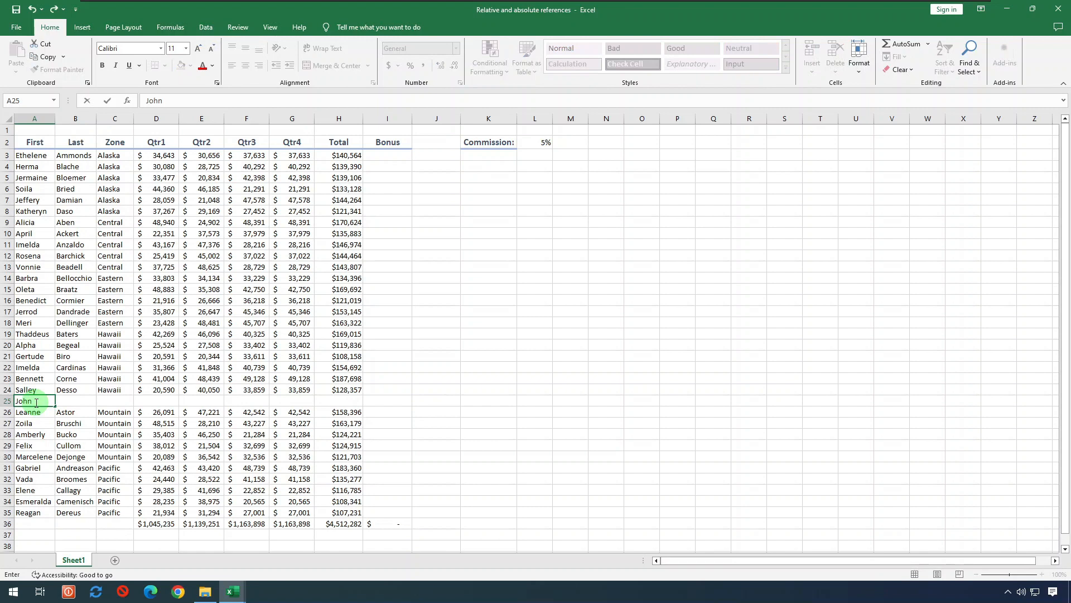
key(Tab)
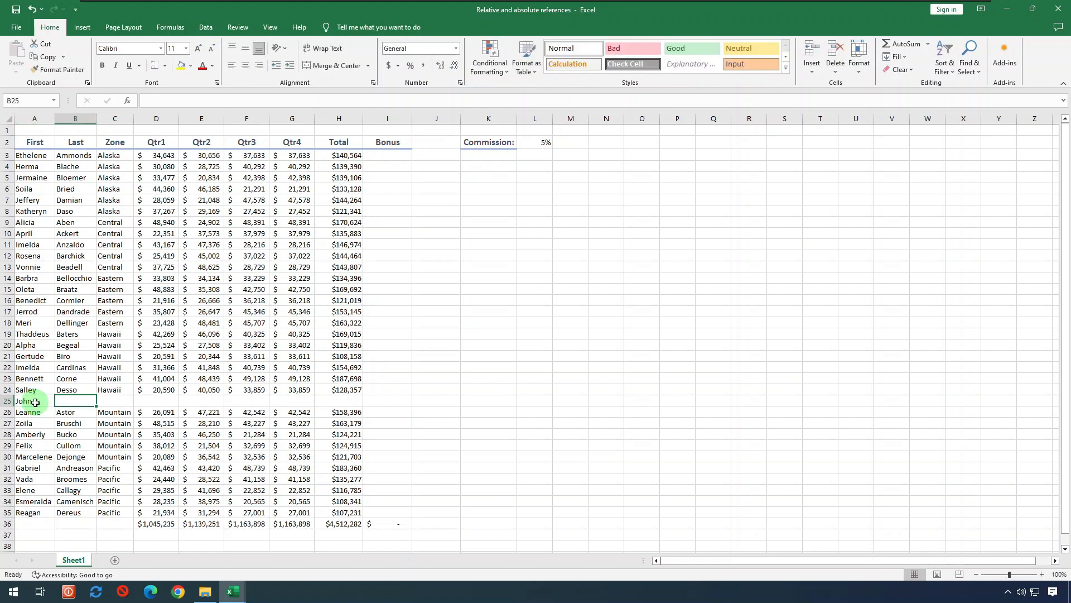
text(Smith)
key(Tab)
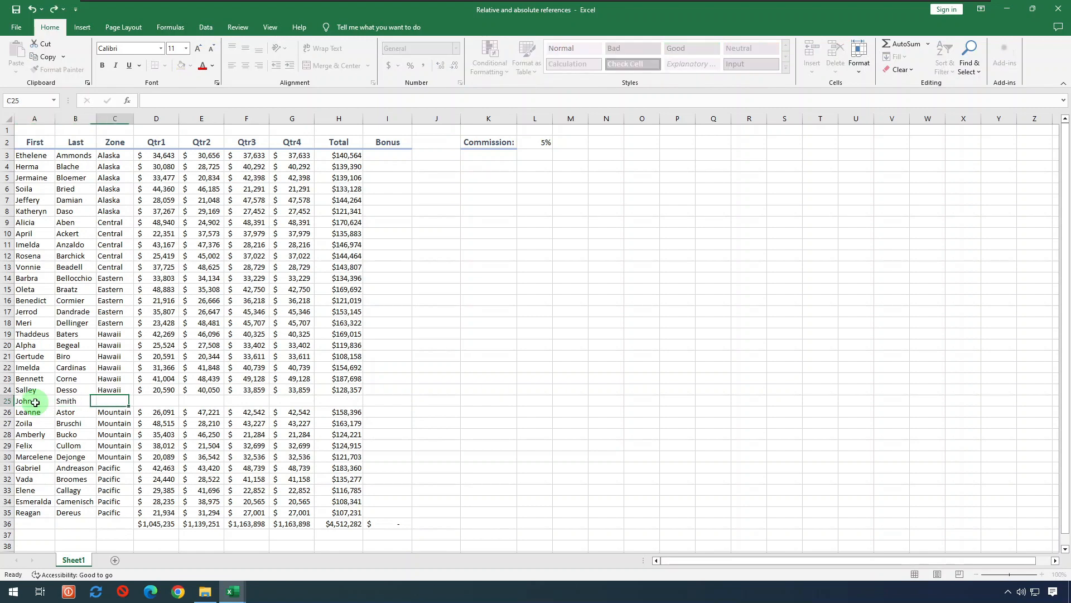
text(Hawaii)
key(ctrl+Return)
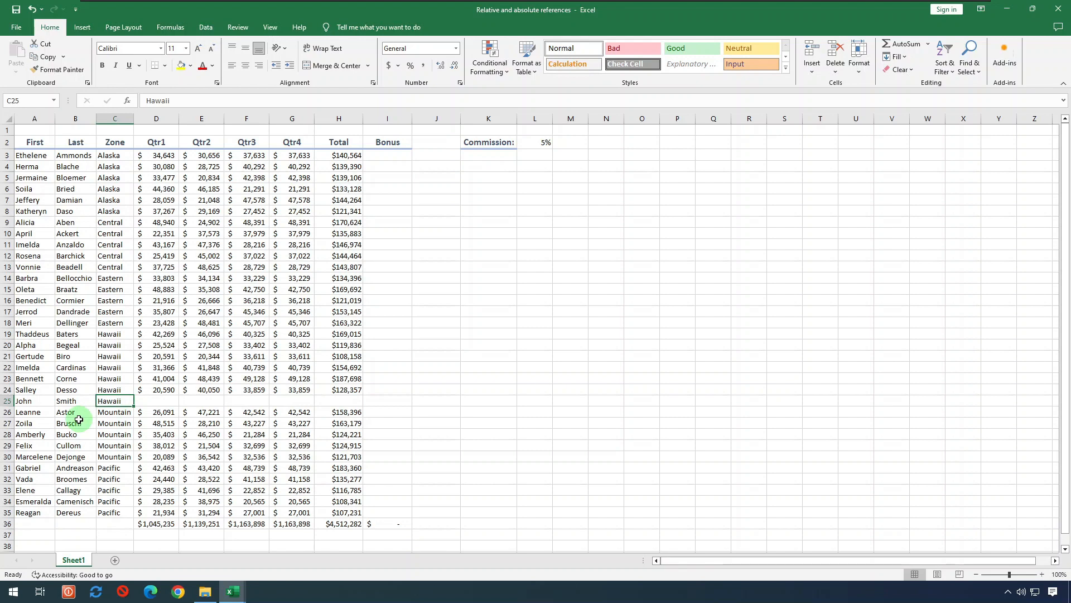
Insert an entire blank row above row 26 and enter a first name and last name in A26:B26.
right_click(5, 413)
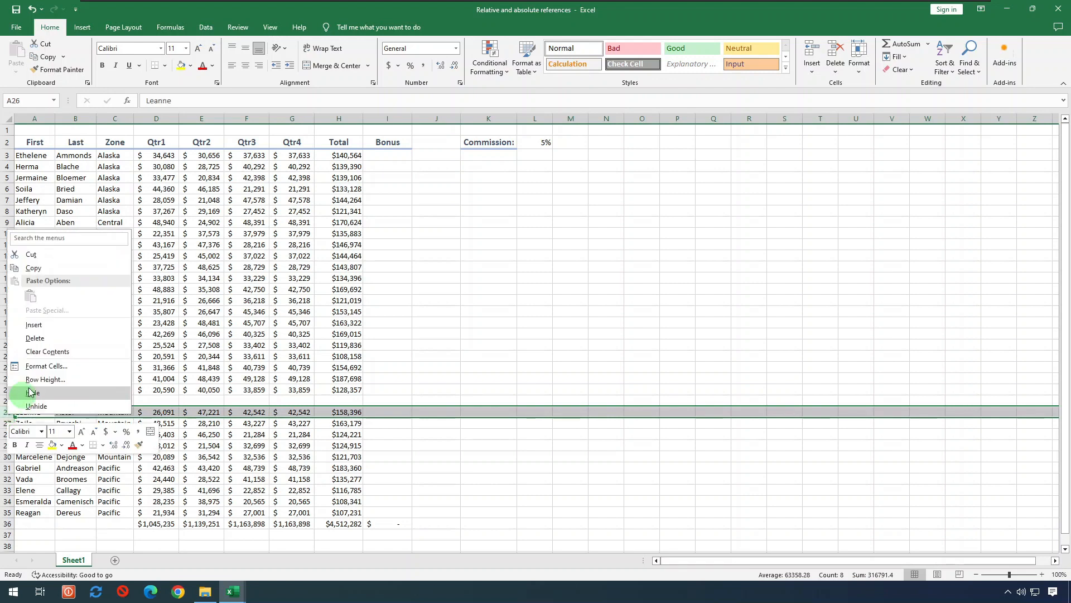
click(67, 328)
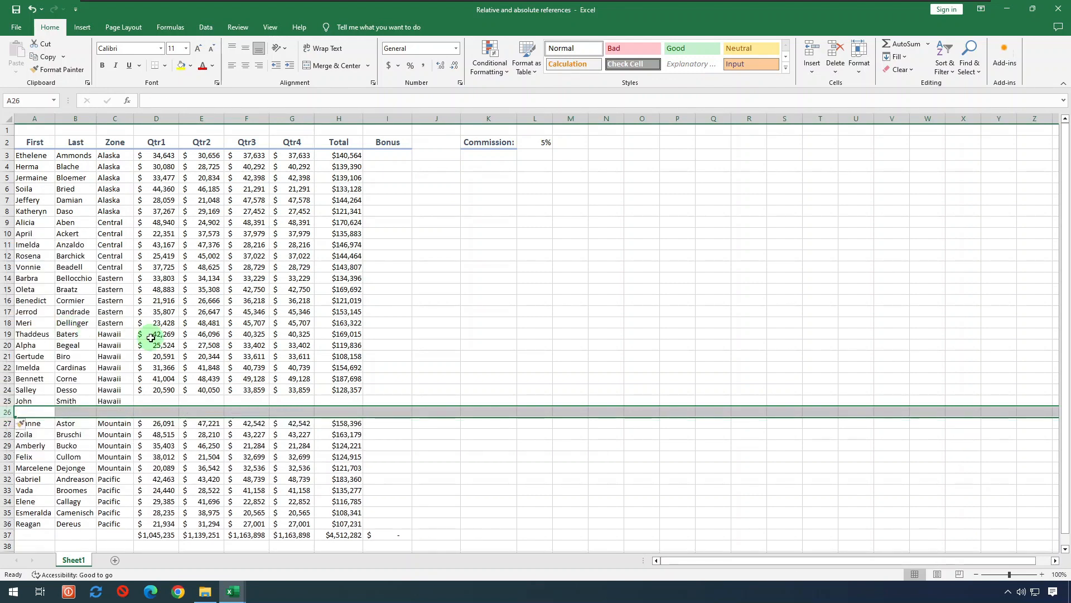
text(Jane)
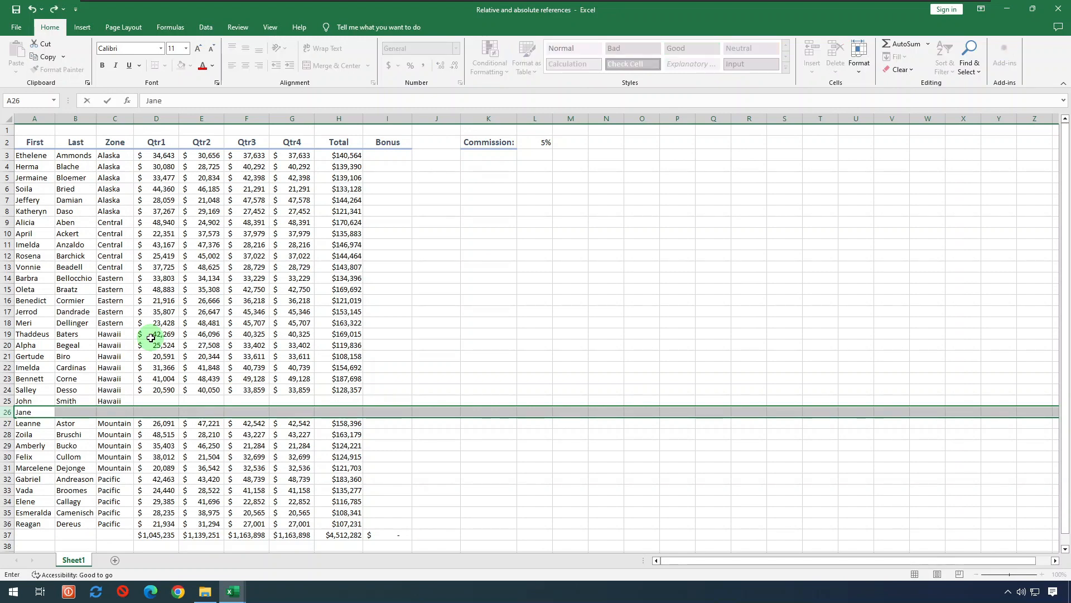
key(Tab)
text(Smith)
key(Tab)
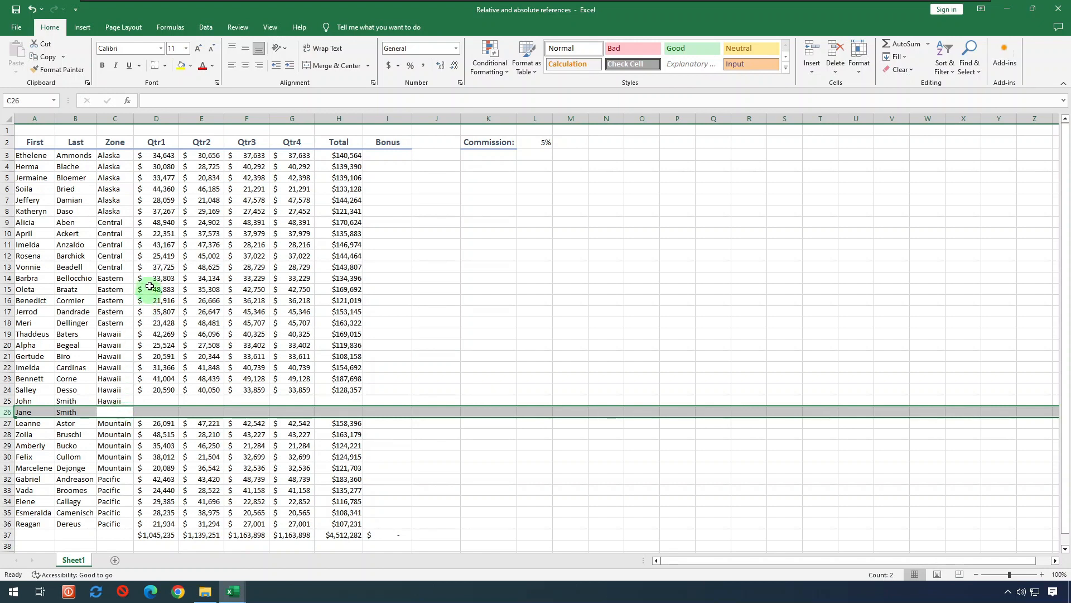
Insert one blank column before Qtr1 and four blank columns before Total.
right_click(151, 117)
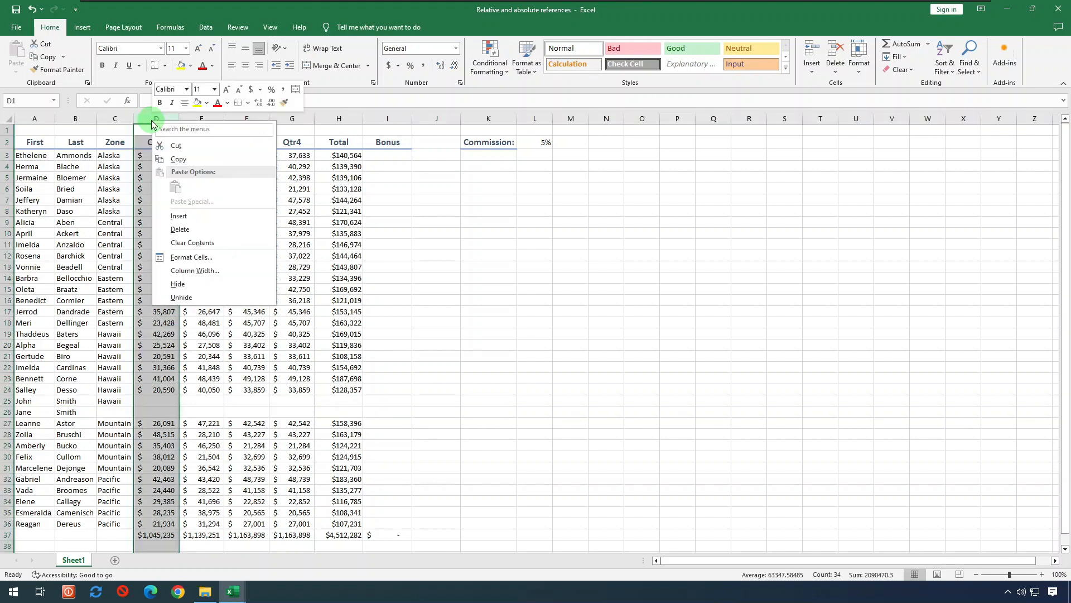
click(183, 215)
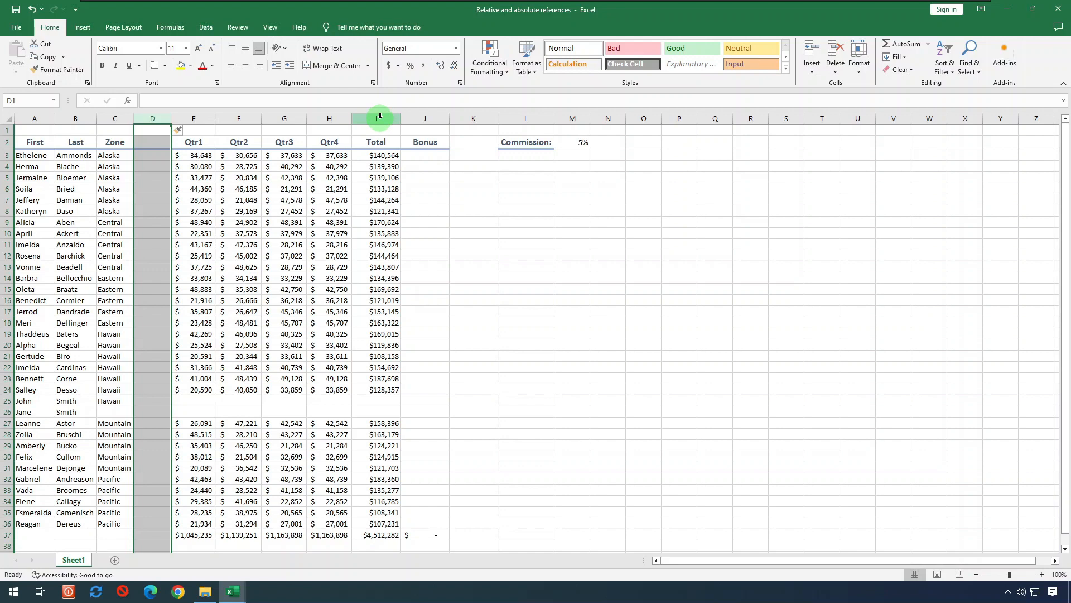
drag(380, 117, 524, 118)
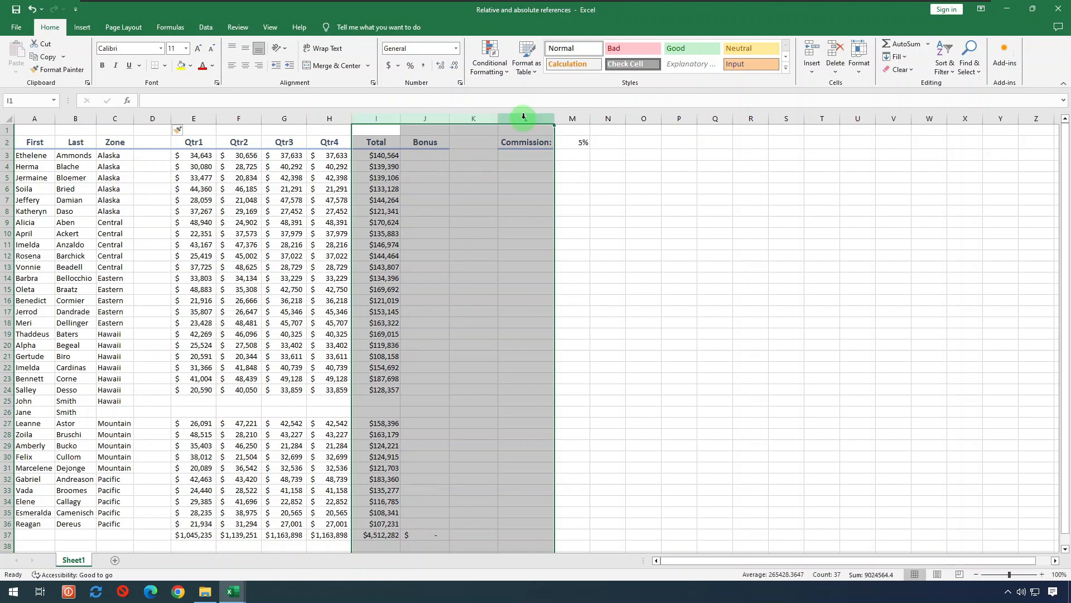
right_click(524, 118)
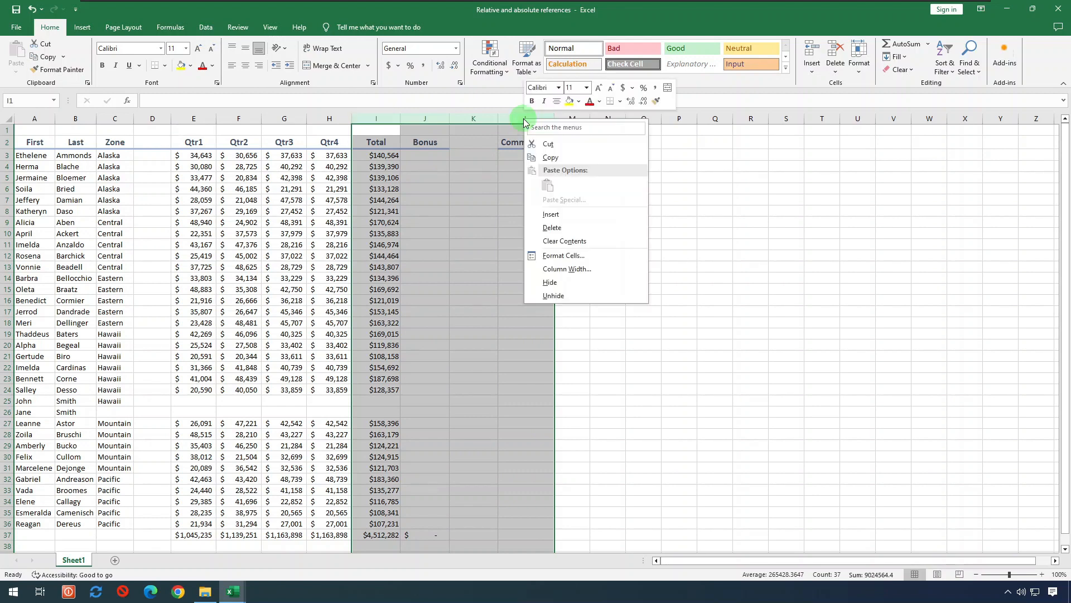
click(554, 215)
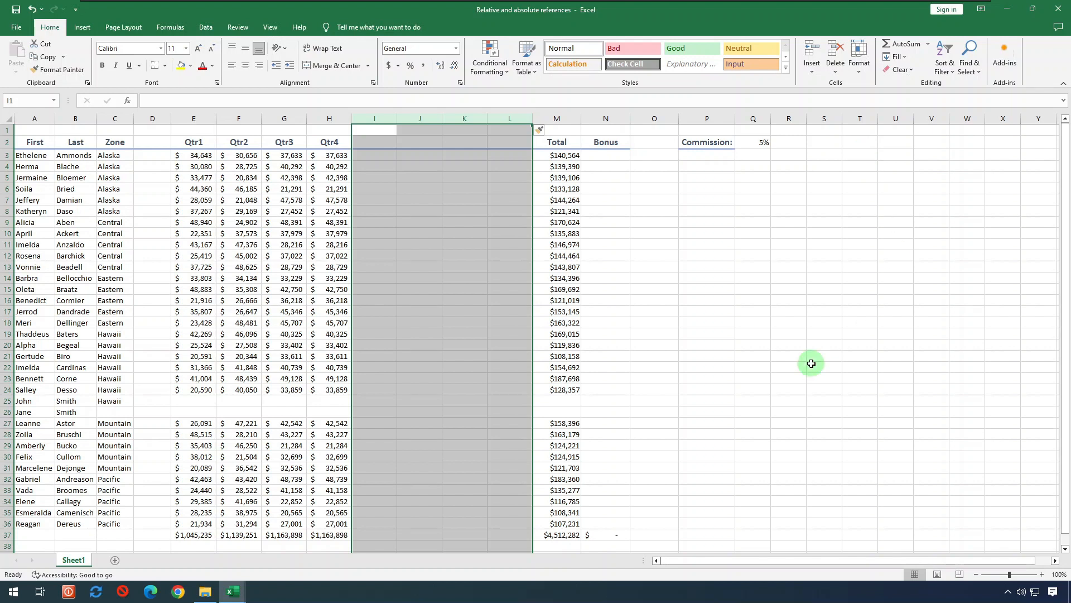
click(466, 157)
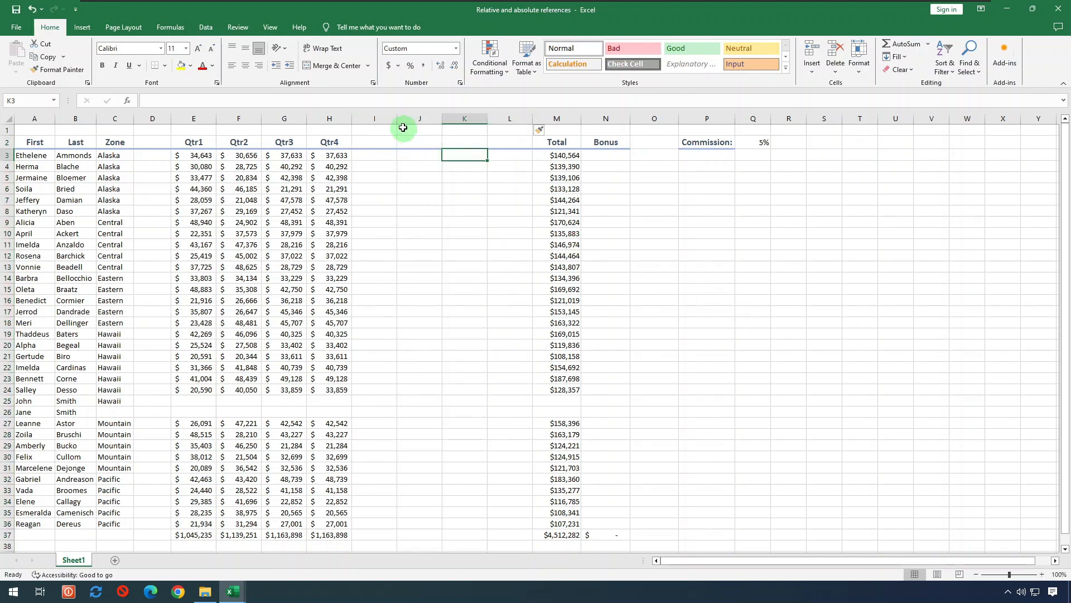
Delete the four blank columns between Qtr4 and Total.
click(388, 117)
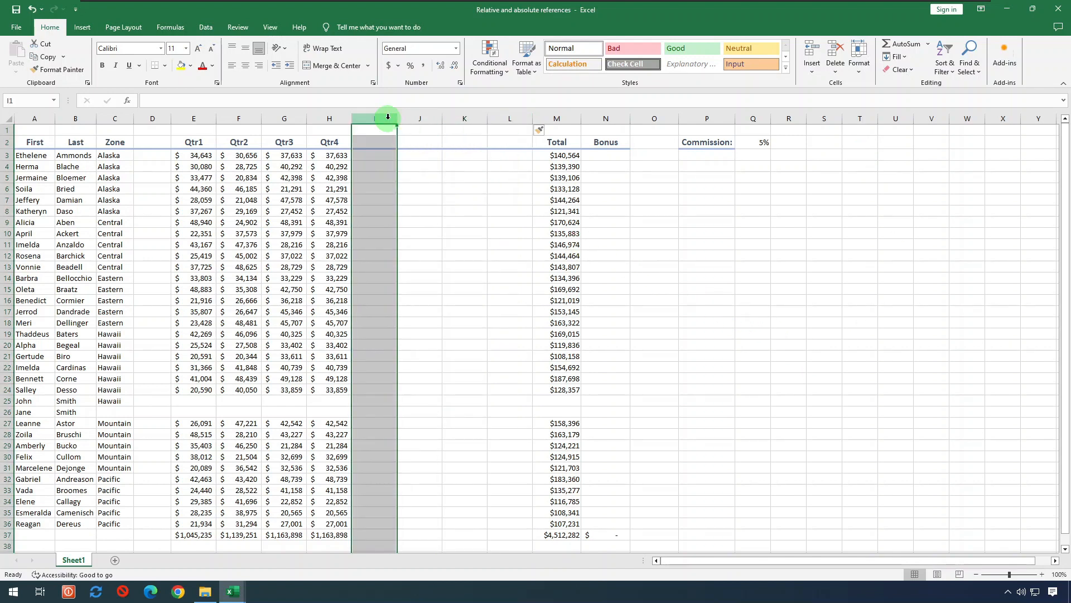
right_click(388, 117)
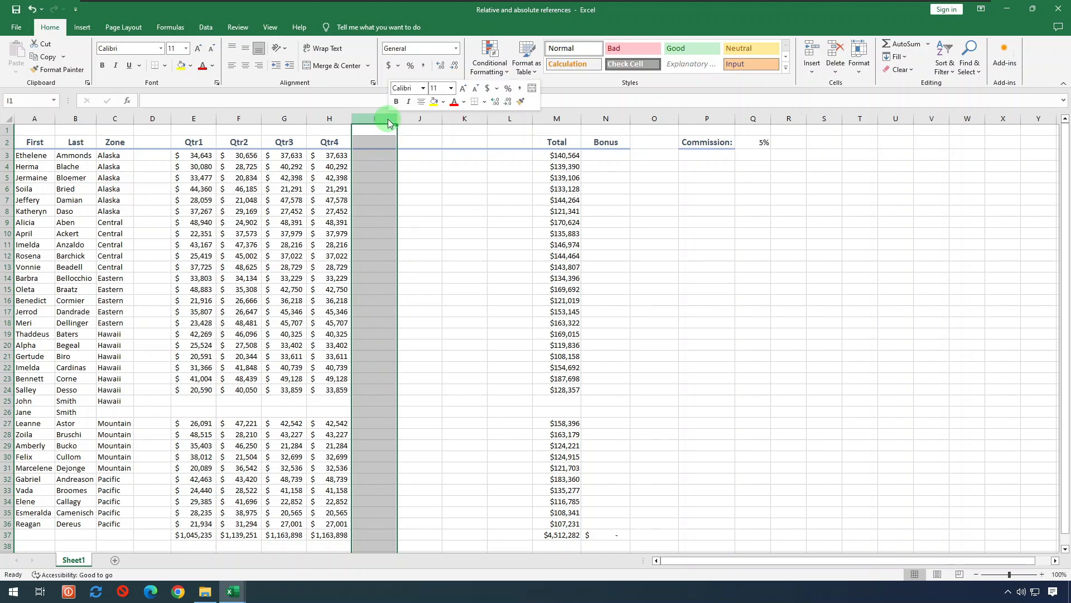
click(417, 228)
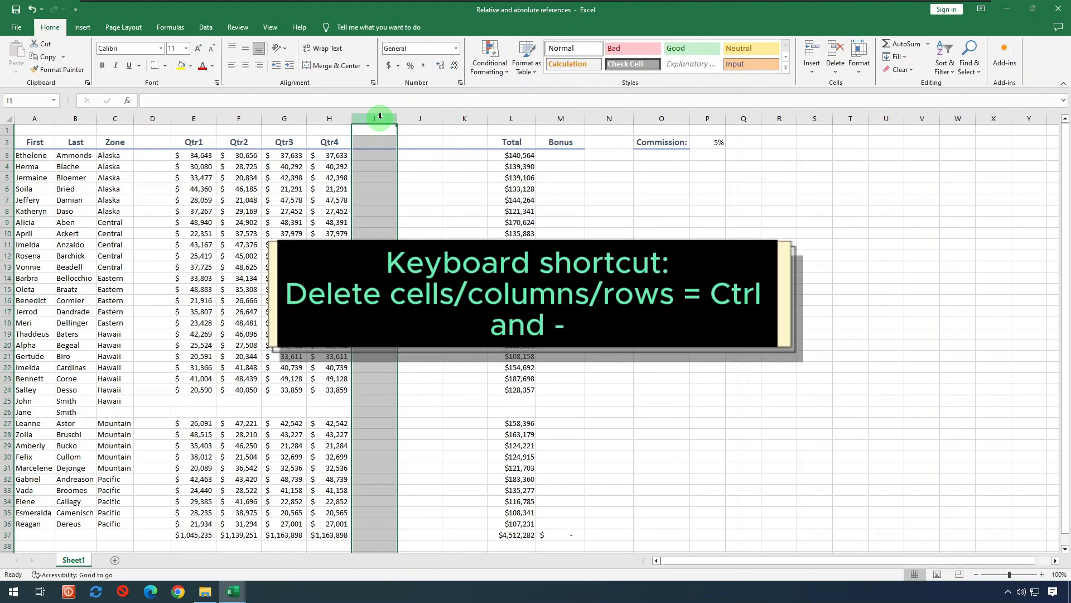
drag(378, 114, 465, 117)
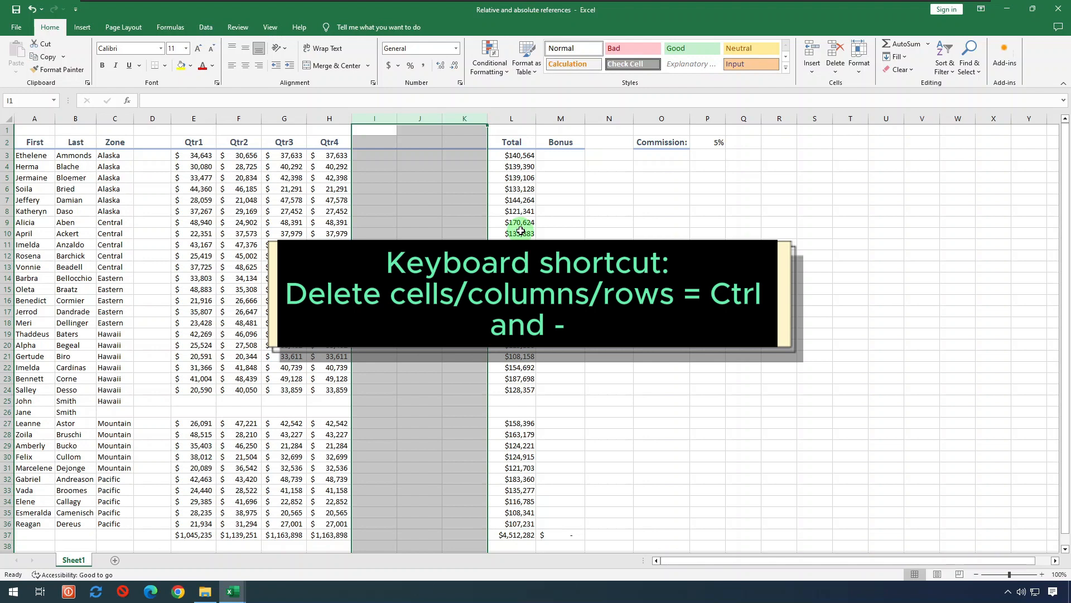
key(ctrl+minus)
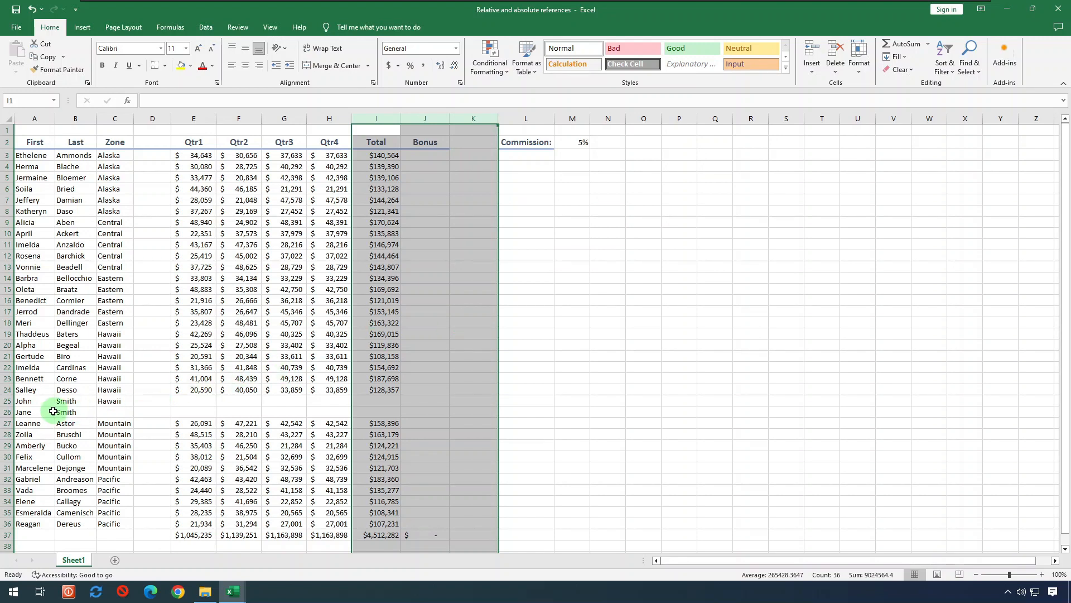
Delete the cells A26:J26, shifting the cells below up.
drag(50, 411, 430, 409)
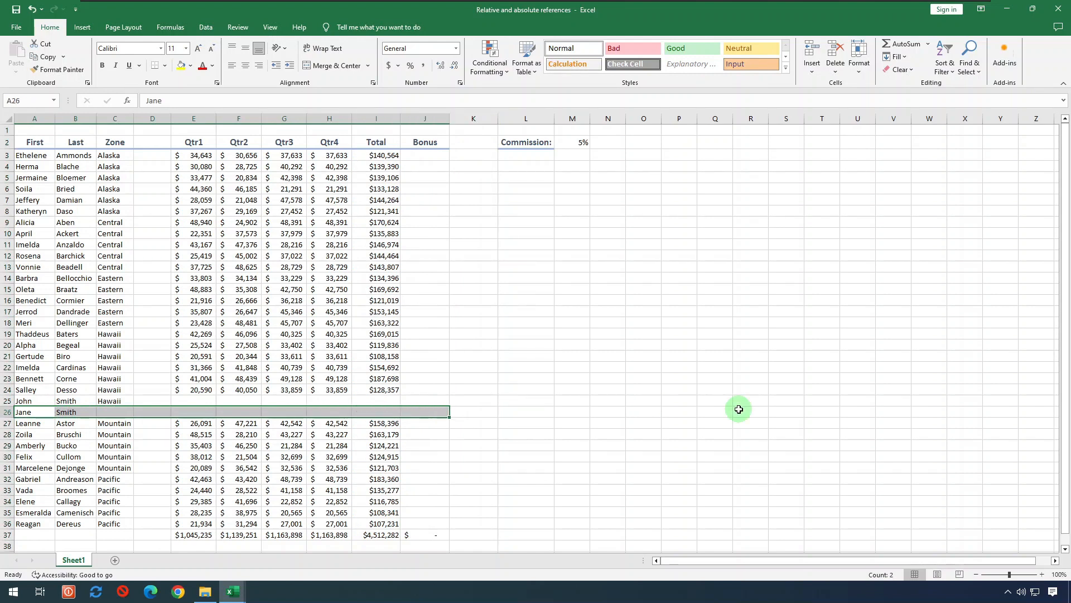
key(ctrl+minus)
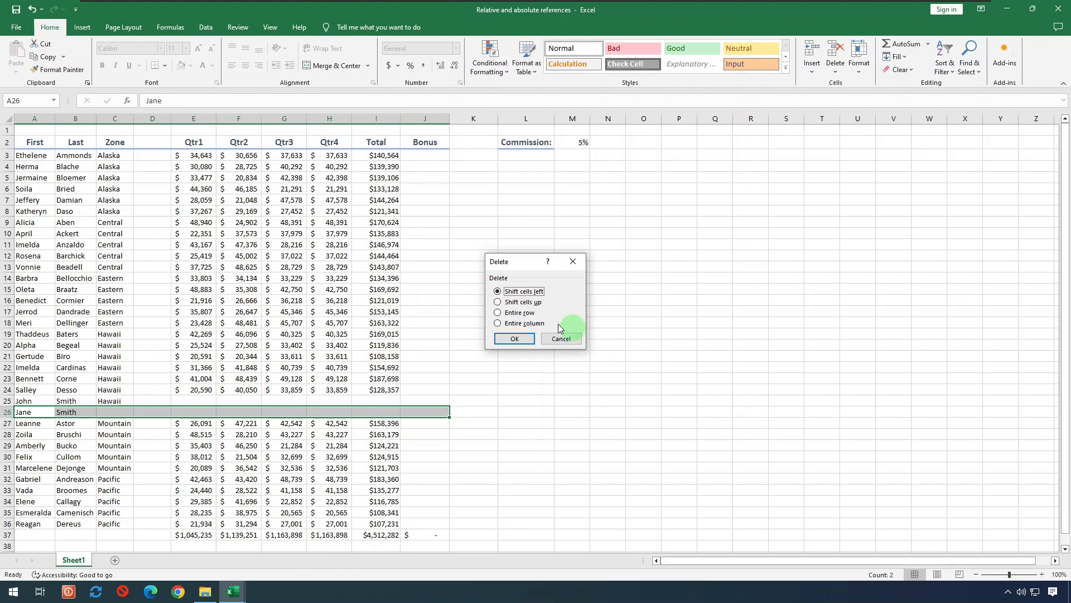
click(531, 303)
click(518, 337)
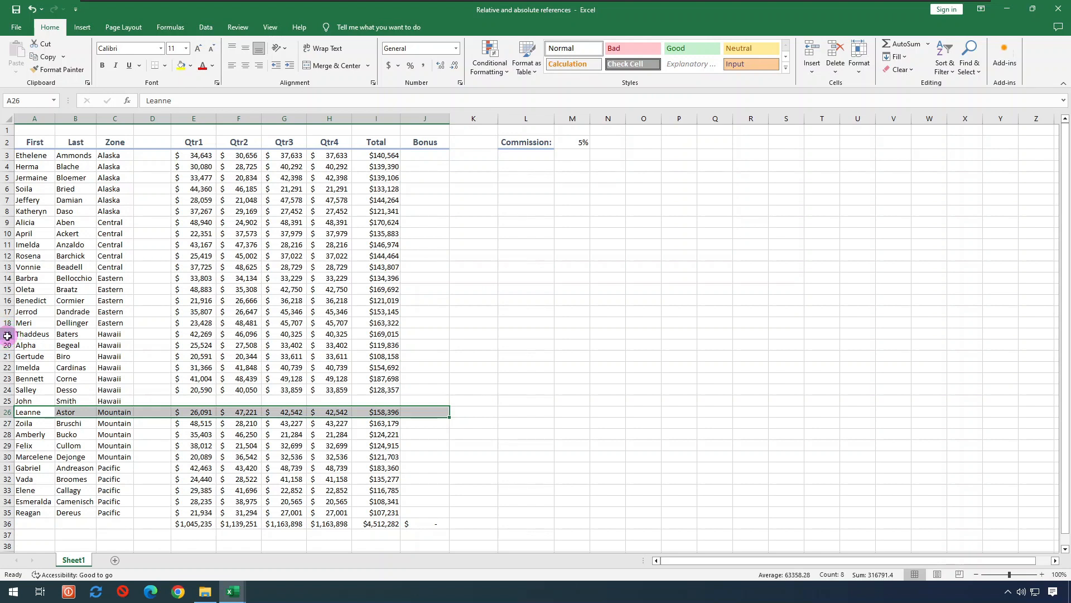
Hide rows 19 to 25, which hold the Hawaii records.
drag(4, 335, 5, 398)
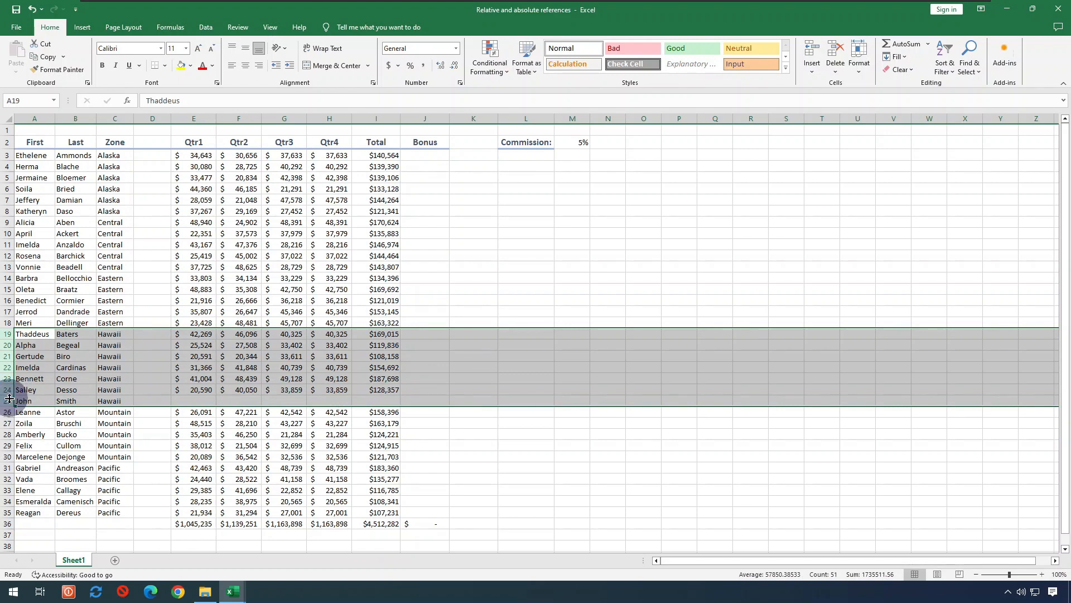
right_click(9, 398)
click(36, 377)
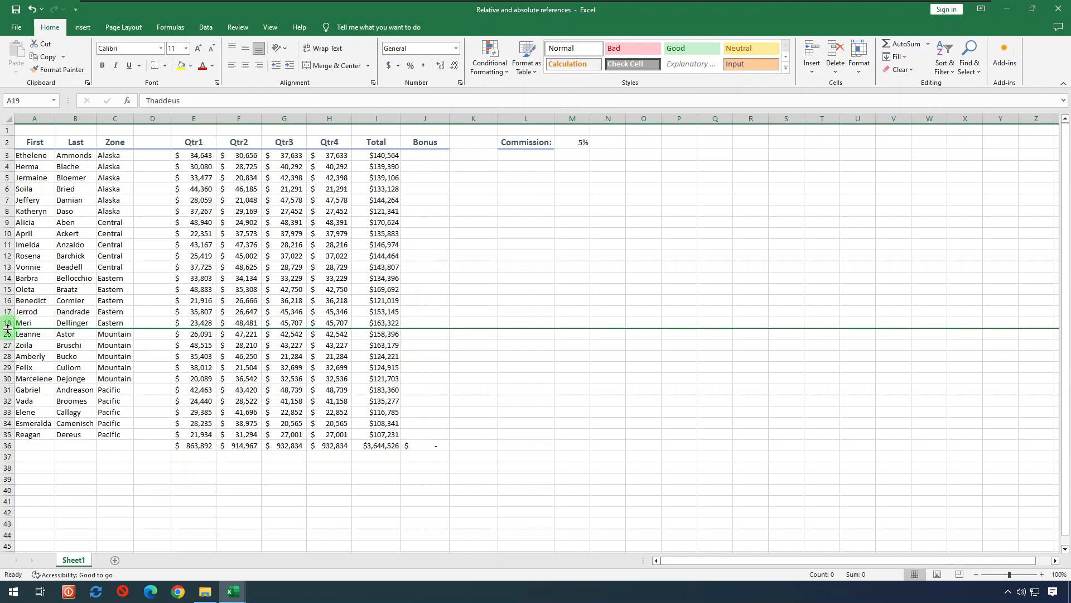
Unhide the hidden rows between rows 18 and 26.
drag(7, 323, 8, 335)
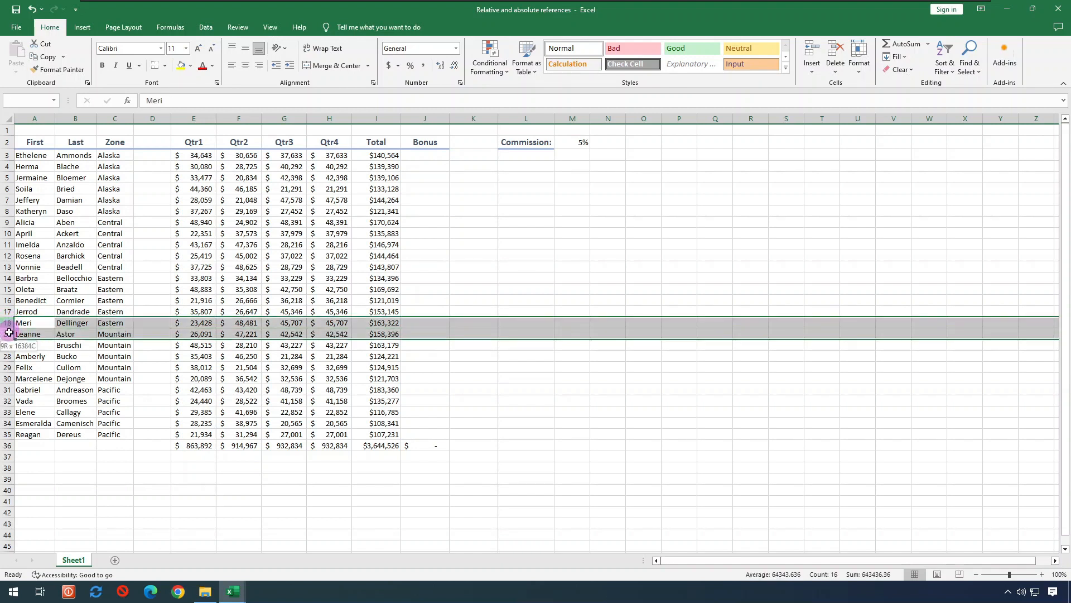
right_click(10, 336)
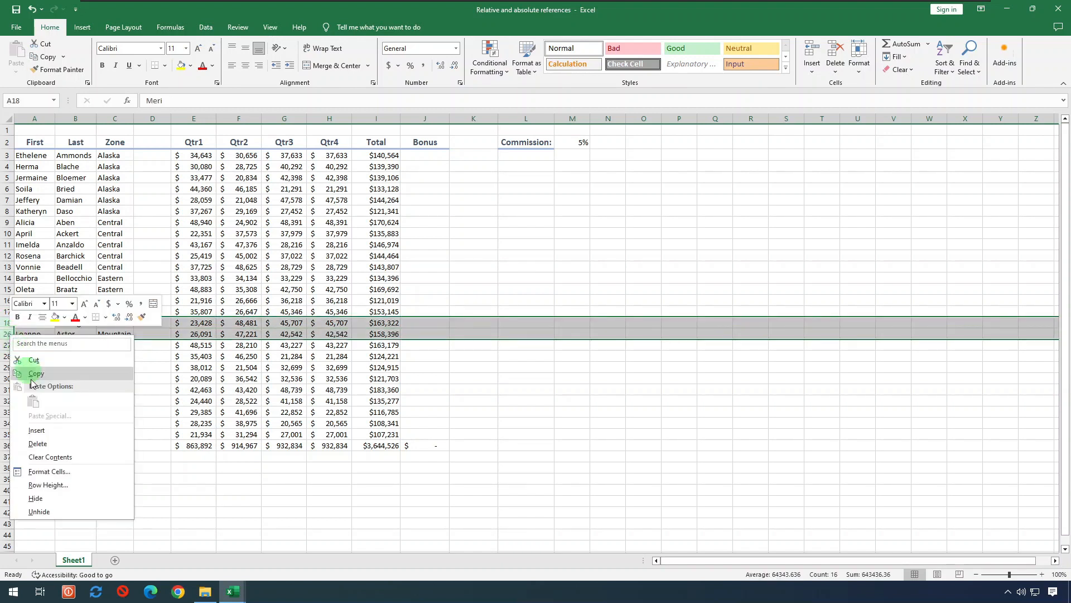
click(51, 509)
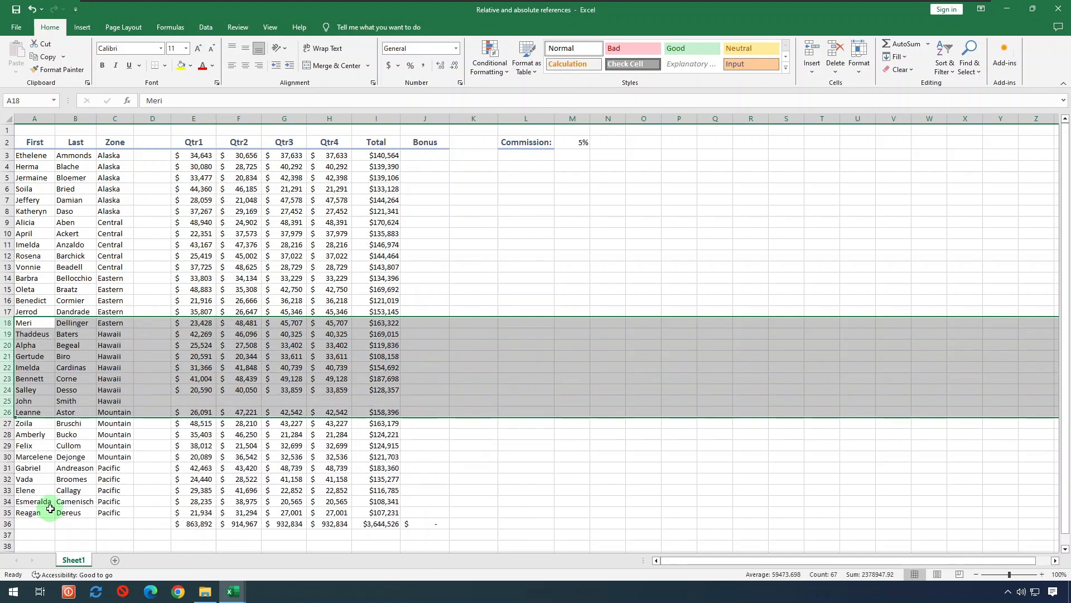